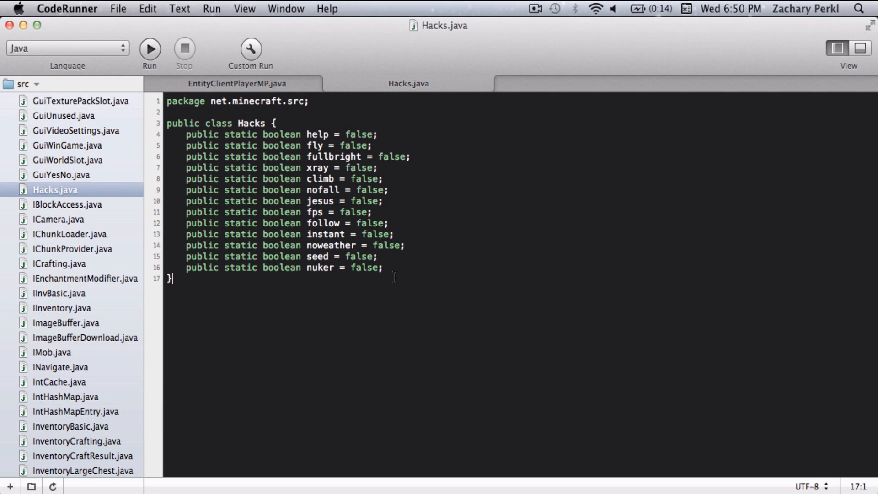
Step: Point out the new nuker field line, then bring up EntityClientPlayerMP.java
{"action": "left_click_drag", "start_coordinate": [384, 267], "coordinate": [199, 268]}
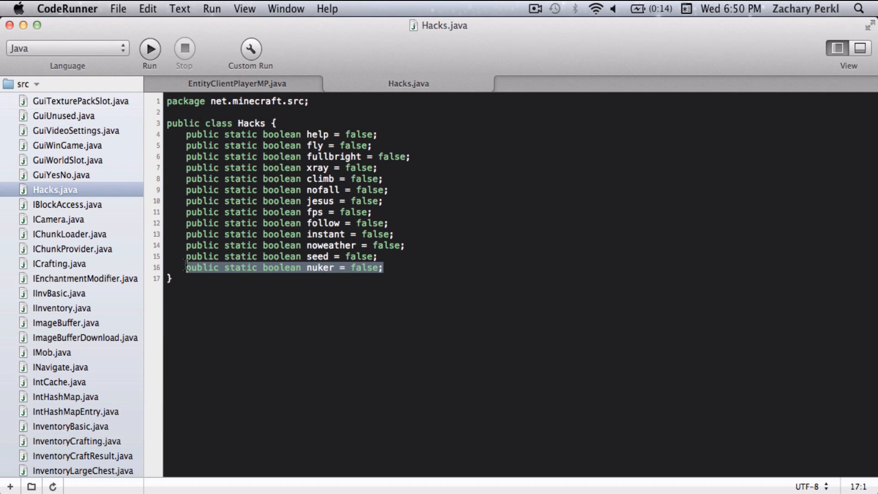
{"action": "left_click", "coordinate": [389, 268]}
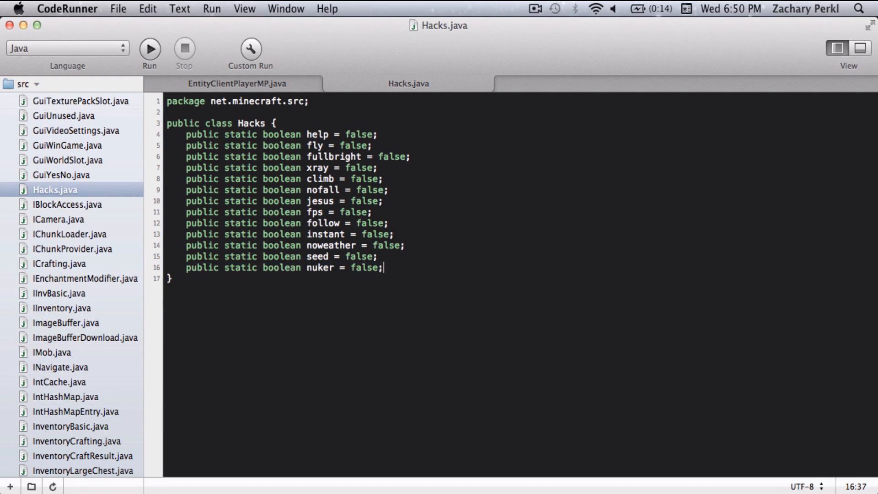
{"action": "left_click", "coordinate": [273, 83]}
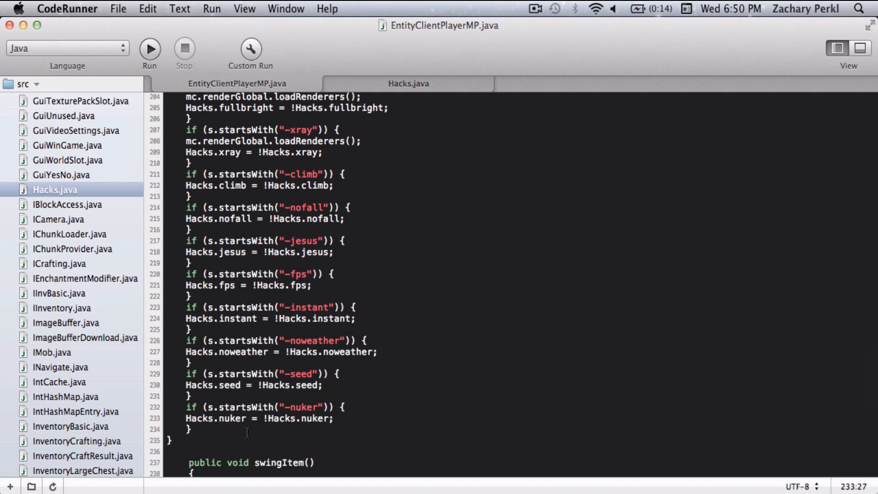
Step: Highlight the if (s.startsWith("-nuker")) block that flips Hacks.nuker
{"action": "double_click", "coordinate": [230, 418]}
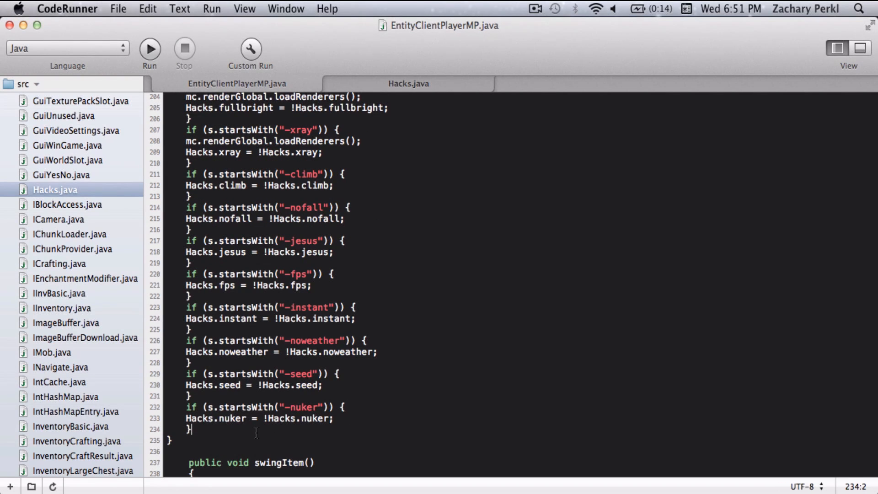
{"action": "mouse_move", "coordinate": [193, 429]}
{"action": "left_mouse_down"}
{"action": "mouse_move", "coordinate": [158, 405]}
{"action": "mouse_move", "coordinate": [146, 410]}
{"action": "left_mouse_up"}
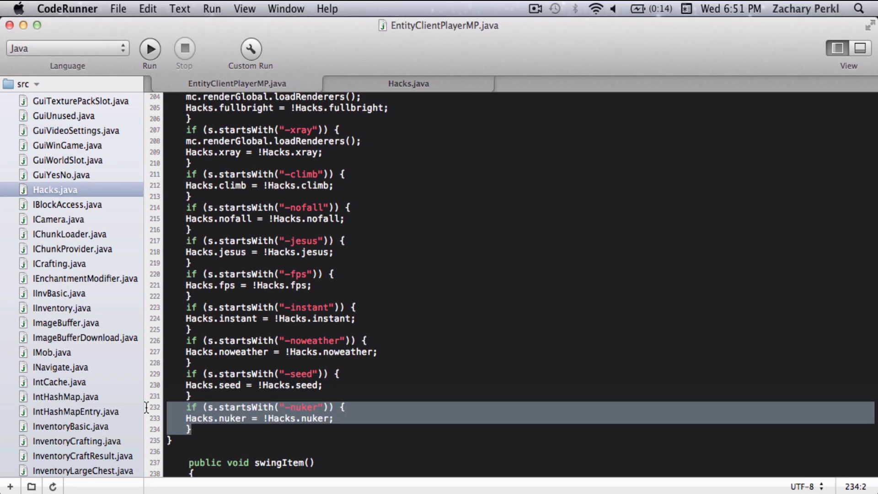
{"action": "left_click", "coordinate": [314, 418]}
{"action": "left_click", "coordinate": [285, 436]}
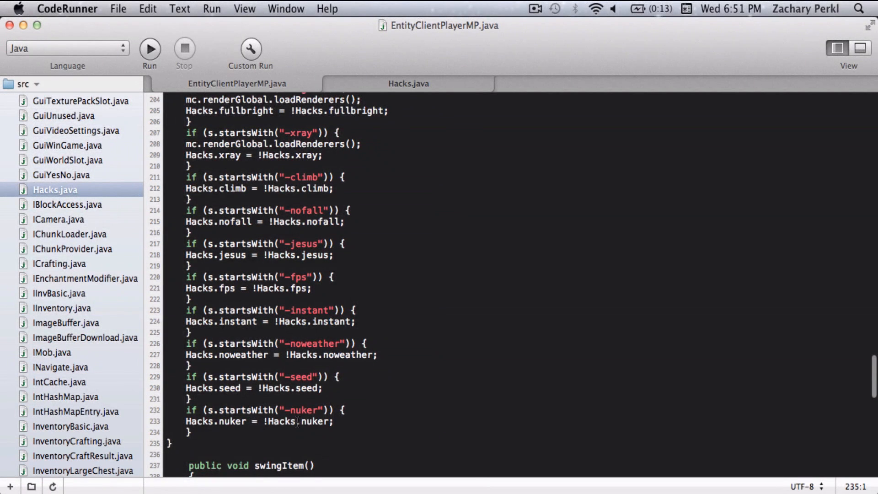
{"action": "scroll", "coordinate": [480, 275], "scroll_direction": "up", "scroll_amount": 10}
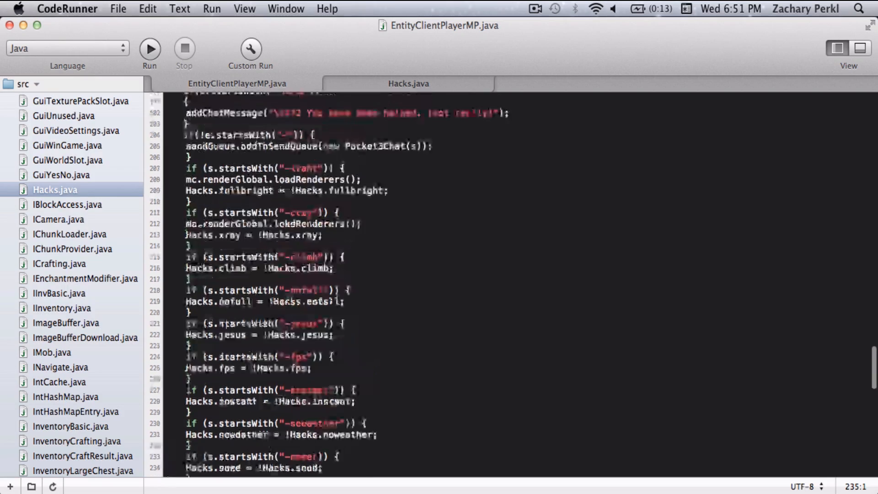
{"action": "scroll", "coordinate": [481, 275], "scroll_direction": "up", "scroll_amount": 10}
{"action": "scroll", "coordinate": [481, 275], "scroll_direction": "up", "scroll_amount": 10}
{"action": "scroll", "coordinate": [480, 274], "scroll_direction": "up", "scroll_amount": 8}
{"action": "scroll", "coordinate": [480, 275], "scroll_direction": "up", "scroll_amount": 8}
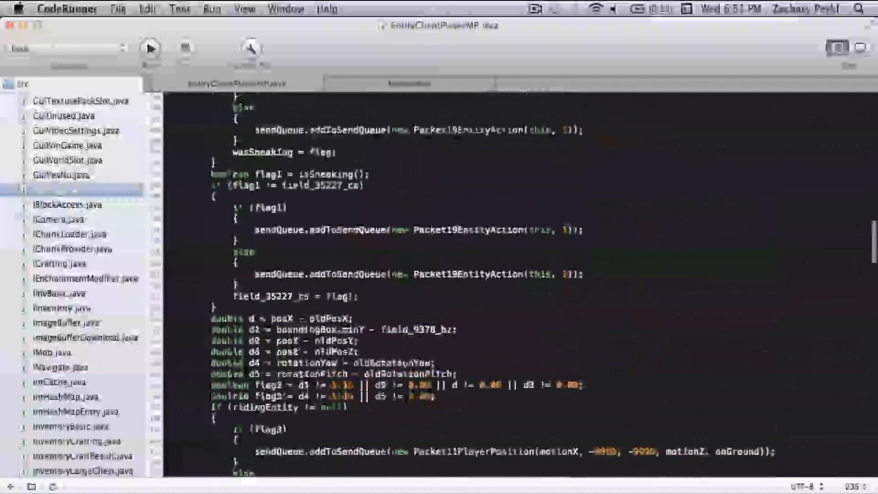
{"action": "scroll", "coordinate": [481, 274], "scroll_direction": "up", "scroll_amount": 8}
{"action": "scroll", "coordinate": [481, 275], "scroll_direction": "up", "scroll_amount": 8}
{"action": "scroll", "coordinate": [480, 275], "scroll_direction": "down", "scroll_amount": 8}
{"action": "scroll", "coordinate": [480, 275], "scroll_direction": "down", "scroll_amount": 5}
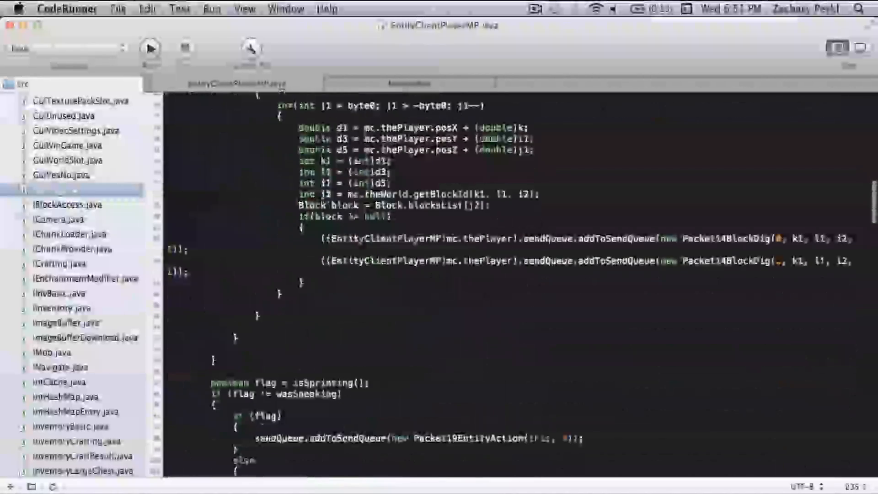
{"action": "mouse_move", "coordinate": [220, 360]}
{"action": "left_mouse_down"}
{"action": "mouse_move", "coordinate": [160, 322]}
{"action": "mouse_move", "coordinate": [164, 178]}
{"action": "mouse_move", "coordinate": [206, 371]}
{"action": "left_mouse_up"}
{"action": "scroll", "coordinate": [481, 275], "scroll_direction": "up", "scroll_amount": 5}
{"action": "scroll", "coordinate": [481, 275], "scroll_direction": "up", "scroll_amount": 5}
{"action": "scroll", "coordinate": [480, 275], "scroll_direction": "up", "scroll_amount": 5}
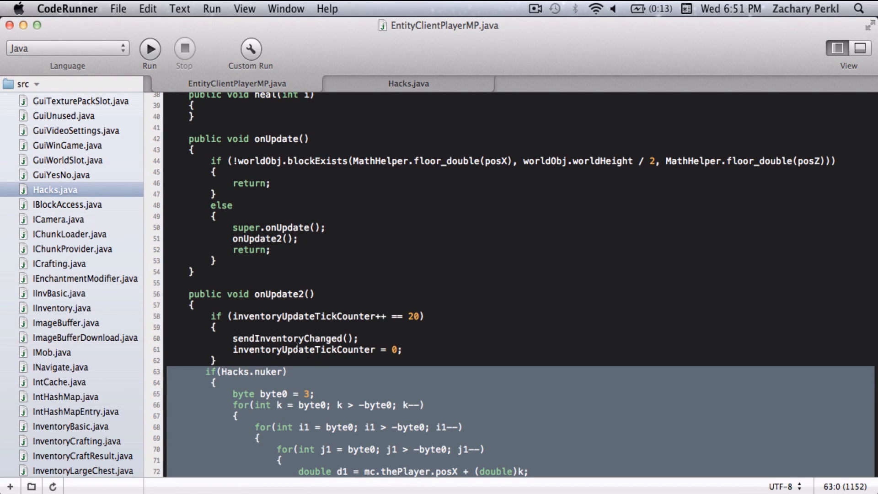
Step: Highlight the whole if(Hacks.nuker) loop in onUpdate2 that sends Packet14BlockDig for nearby blocks
{"action": "left_click", "coordinate": [214, 359]}
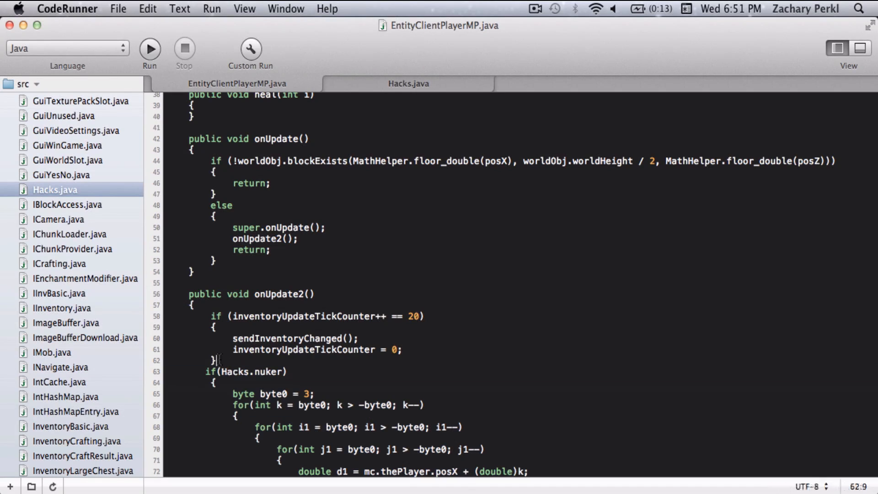
{"action": "left_click_drag", "start_coordinate": [205, 371], "coordinate": [213, 260]}
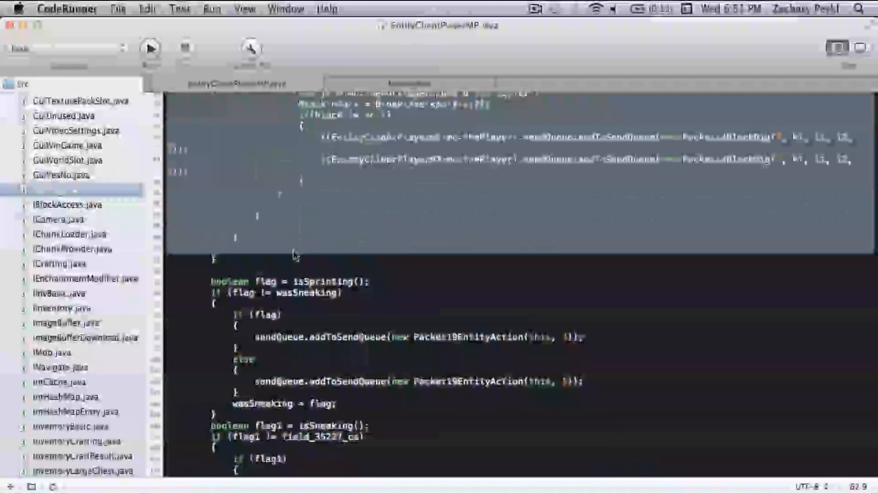
{"action": "left_click", "coordinate": [306, 259]}
{"action": "scroll", "coordinate": [440, 274], "scroll_direction": "up", "scroll_amount": 5}
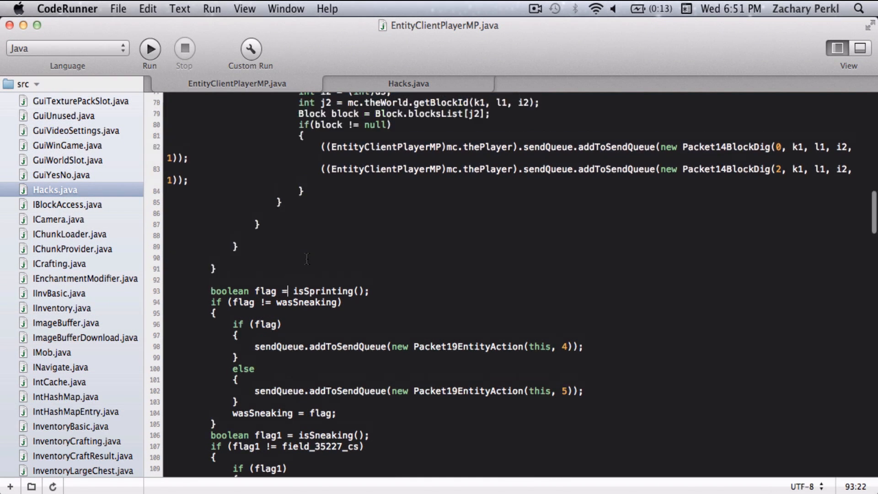
{"action": "scroll", "coordinate": [439, 274], "scroll_direction": "up", "scroll_amount": 4}
{"action": "scroll", "coordinate": [440, 275], "scroll_direction": "up", "scroll_amount": 3}
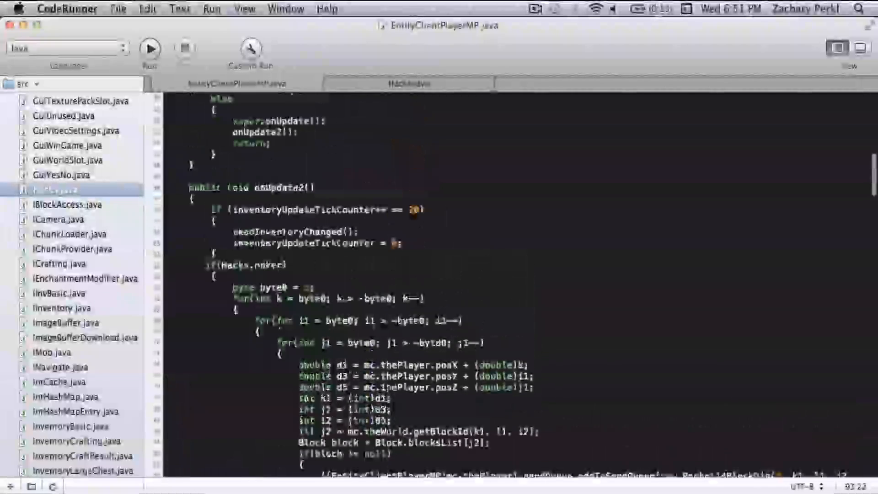
{"action": "scroll", "coordinate": [439, 274], "scroll_direction": "up", "scroll_amount": 2}
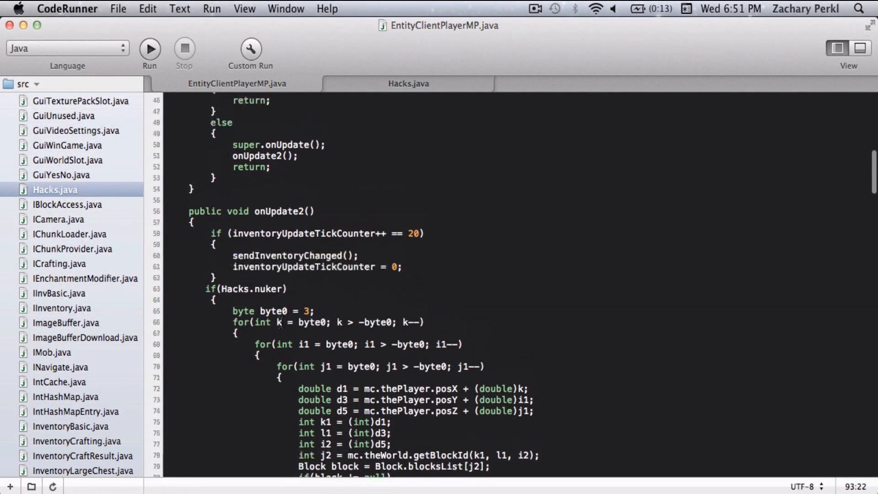
Step: Minimize the editor and recall 'bash startclient.sh' in Terminal to launch the client
{"action": "left_click", "coordinate": [23, 25]}
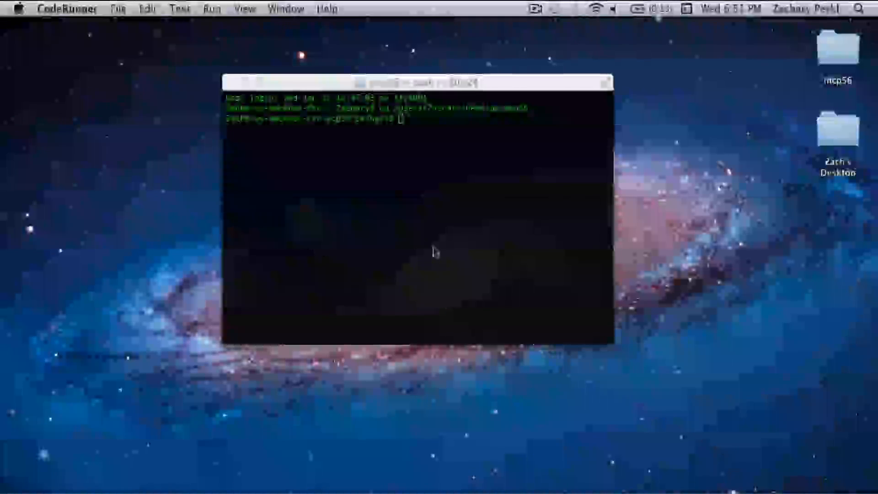
{"action": "left_click", "coordinate": [433, 248]}
{"action": "key", "text": "Up"}
{"action": "key", "text": "Up"}
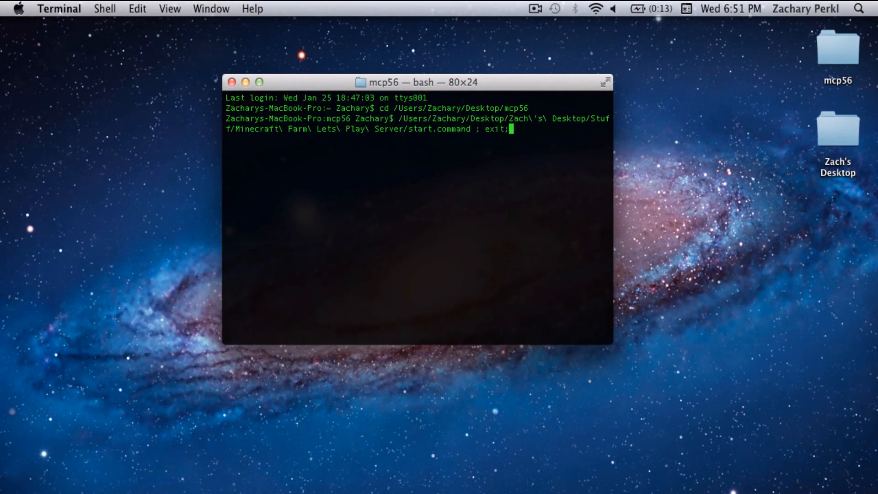
{"action": "key", "text": "Up"}
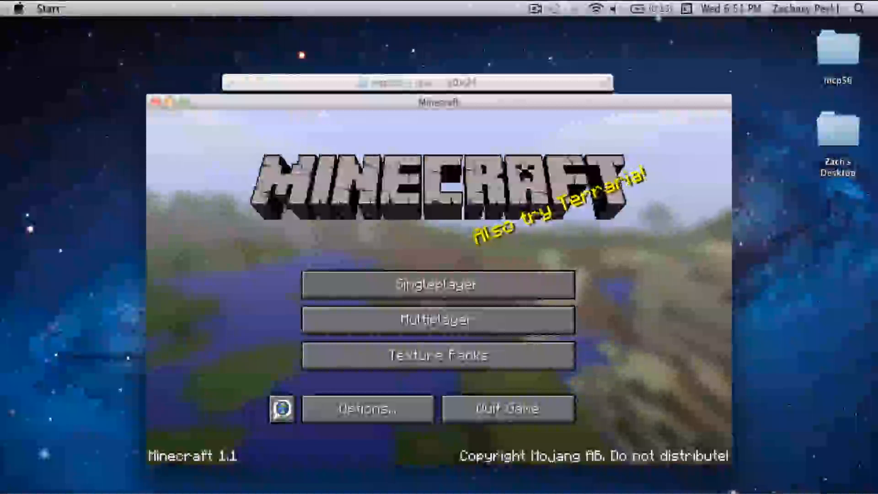
Step: Join the MCP Test Server from the multiplayer list and send a chat line
{"action": "left_click", "coordinate": [495, 320]}
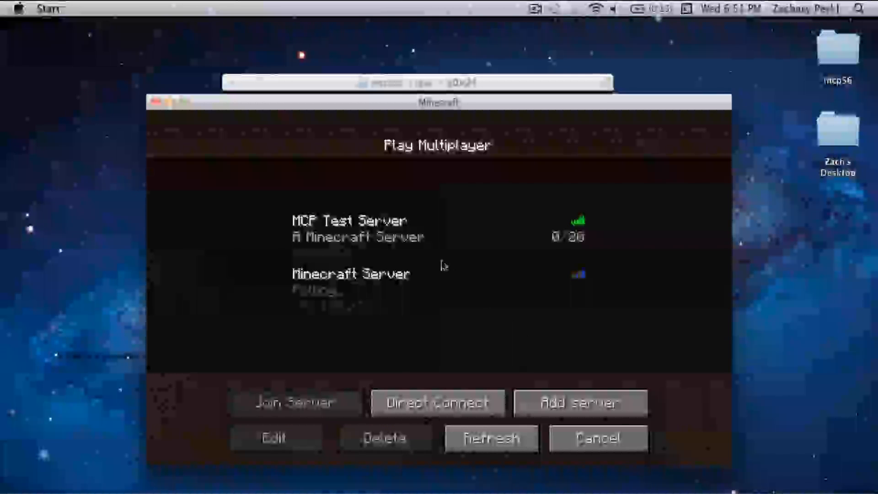
{"action": "left_click", "coordinate": [424, 238]}
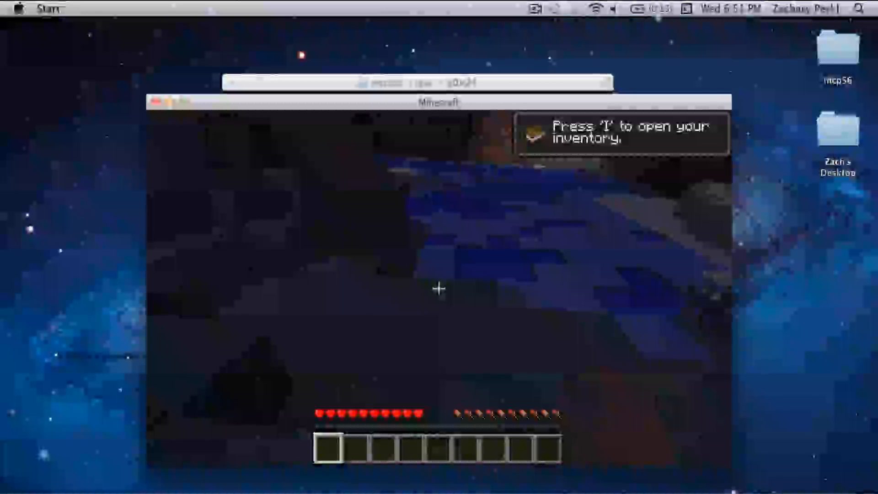
{"action": "type", "text": "t~null"}
{"action": "key", "text": "Return"}
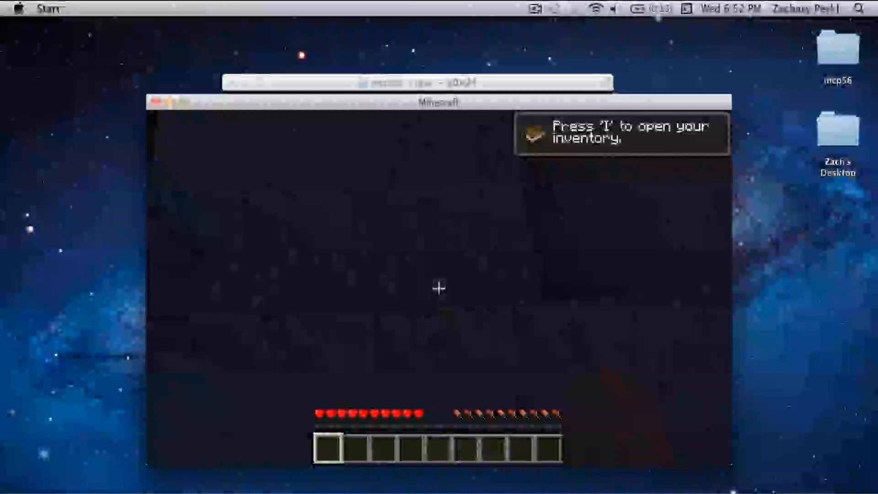
{"action": "type", "text": "t"}
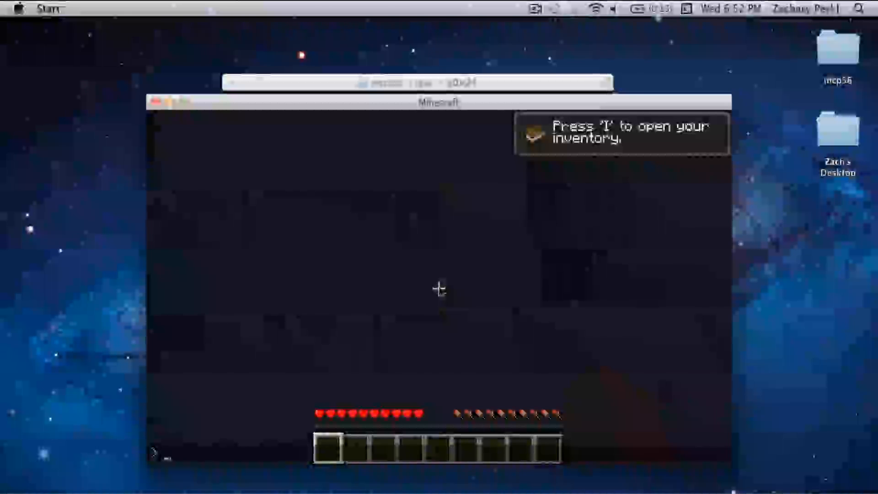
{"action": "type", "text": "on"}
{"action": "key", "text": "BackSpace"}
{"action": "key", "text": "BackSpace"}
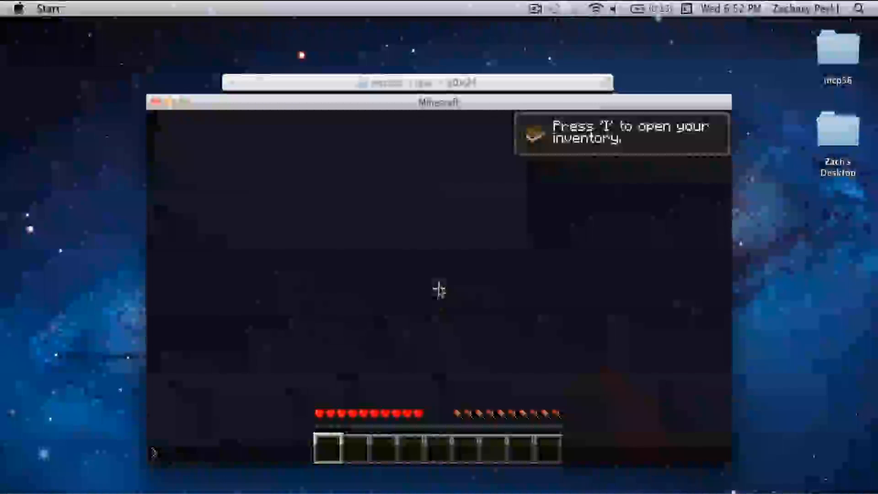
{"action": "type", "text": "mul"}
{"action": "key", "text": "Return"}
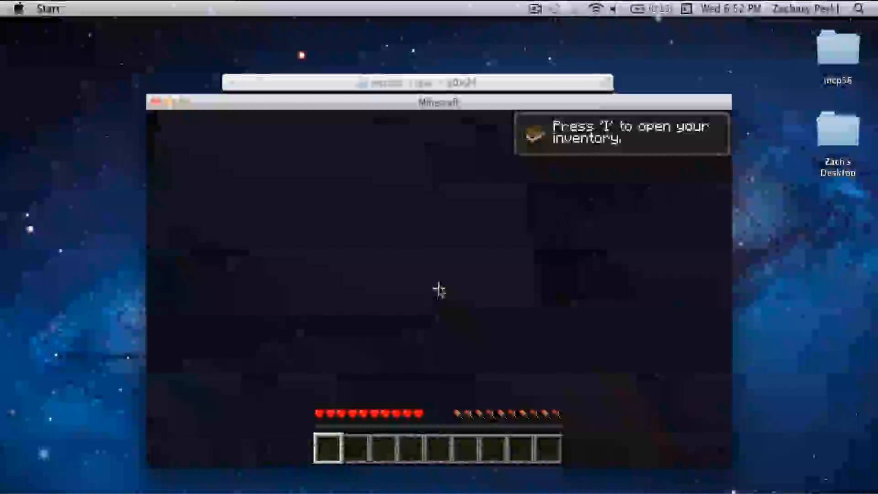
Step: Run 'op player155' in the server console and return to the game window
{"action": "key", "text": "Escape"}
{"action": "left_click", "coordinate": [411, 82]}
{"action": "type", "text": "op player155"}
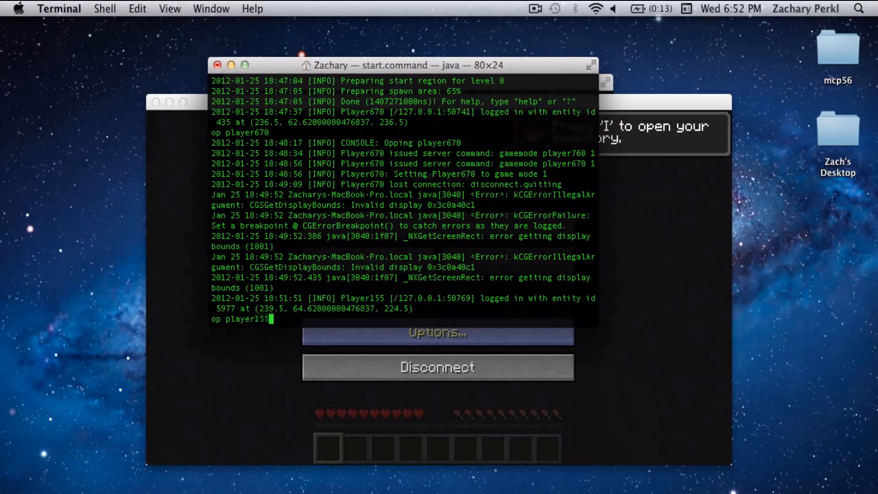
{"action": "key", "text": "Return"}
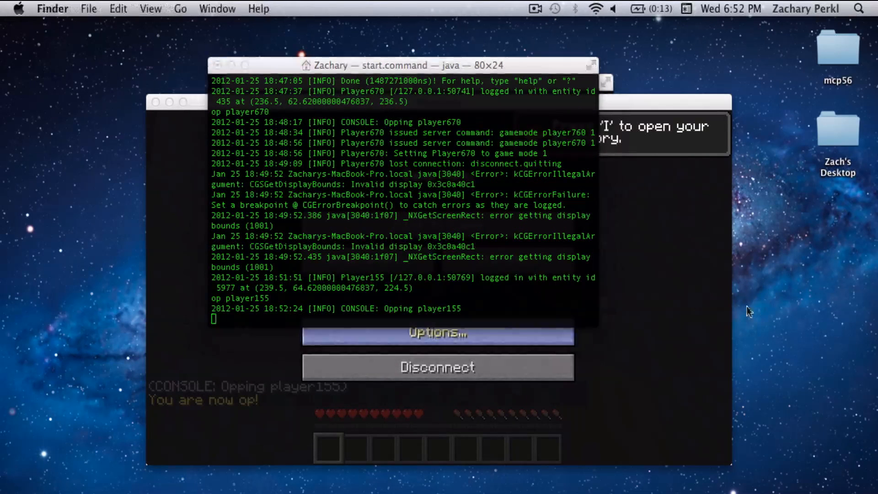
{"action": "left_click", "coordinate": [521, 332]}
Step: Resume the game and run '/time set 12' then '/gamemode player155 1' in chat
{"action": "left_click", "coordinate": [438, 432]}
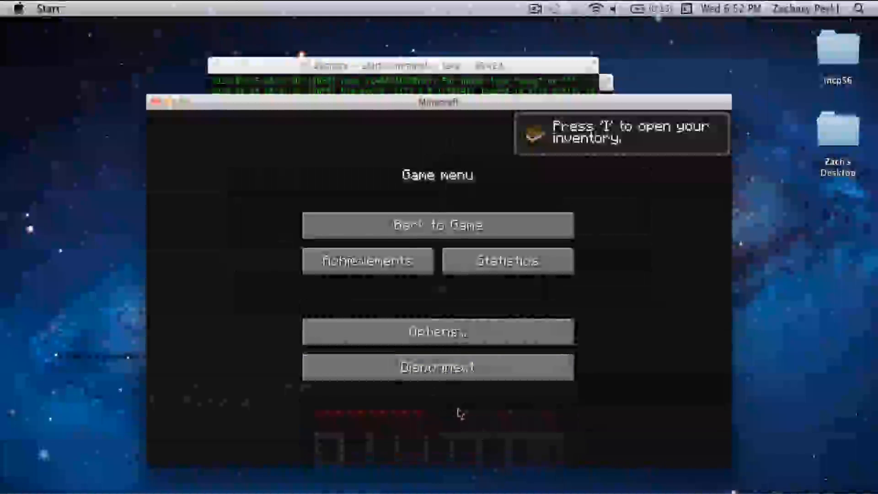
{"action": "left_click", "coordinate": [438, 226]}
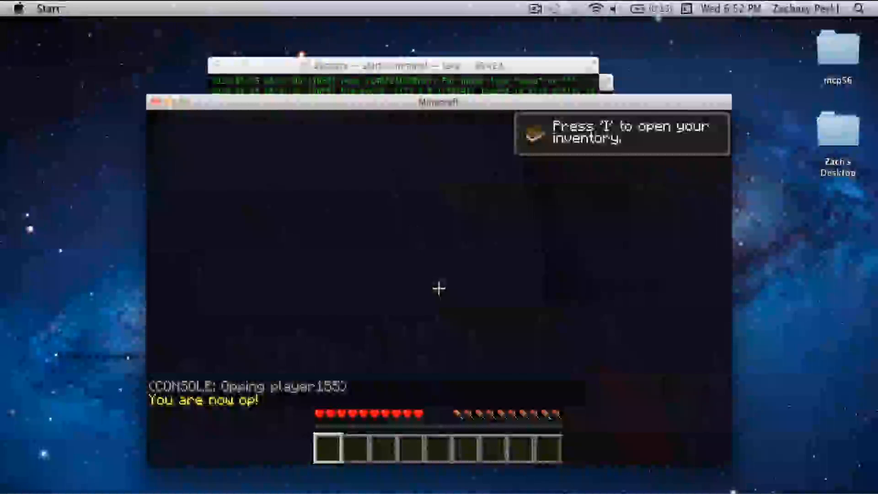
{"action": "type", "text": "t/"}
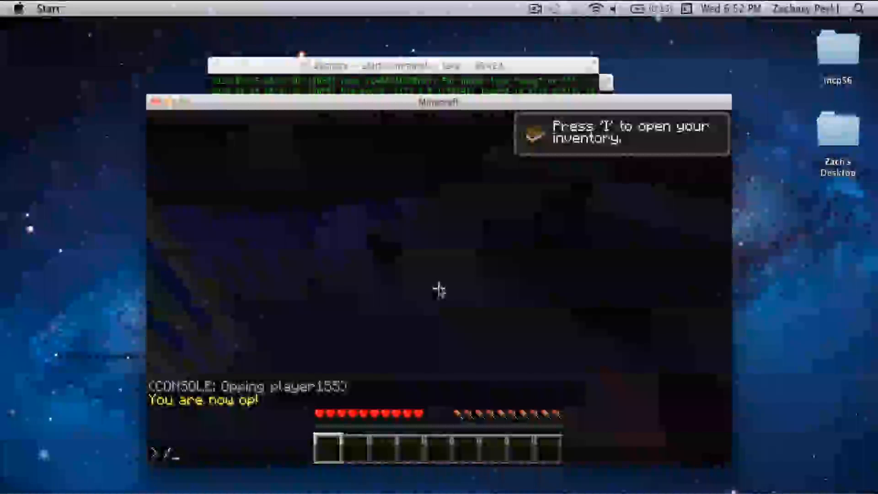
{"action": "type", "text": "time set"}
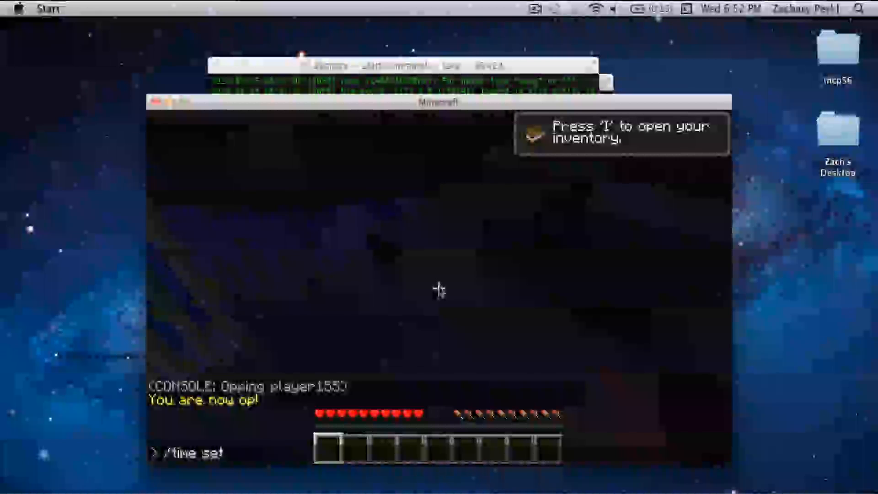
{"action": "type", "text": " 12"}
{"action": "key", "text": "Return"}
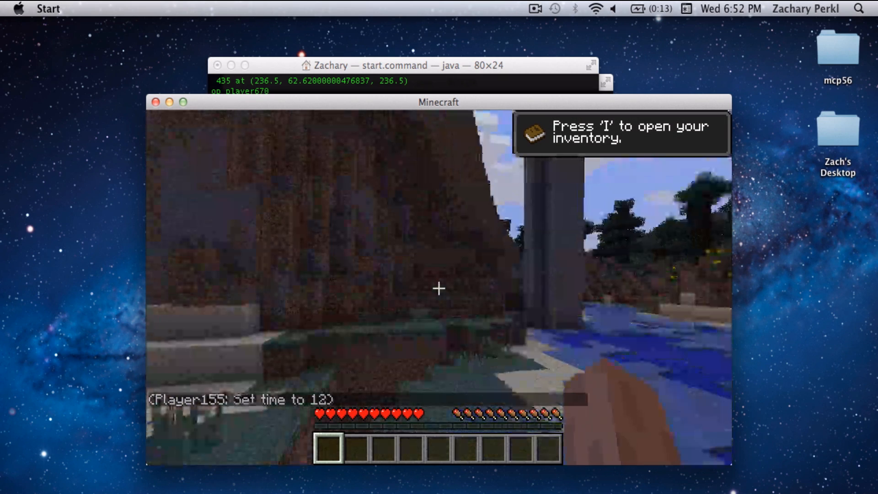
{"action": "type", "text": "/"}
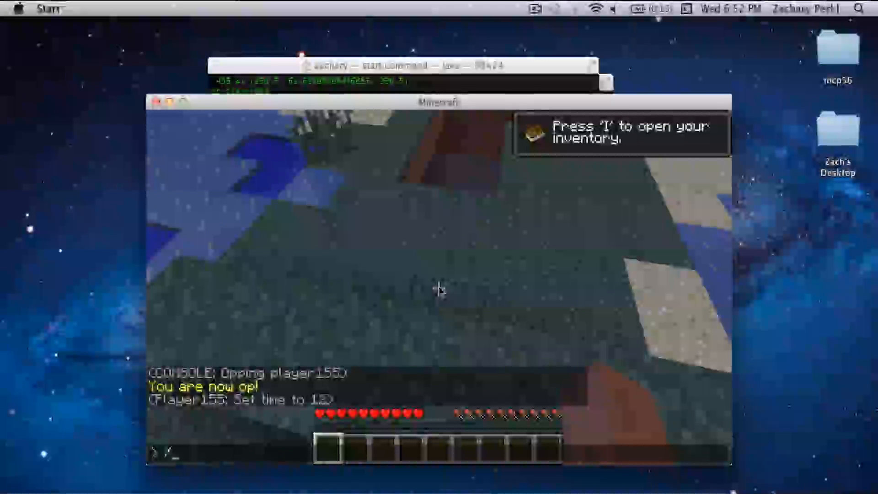
{"action": "type", "text": "gamemode"}
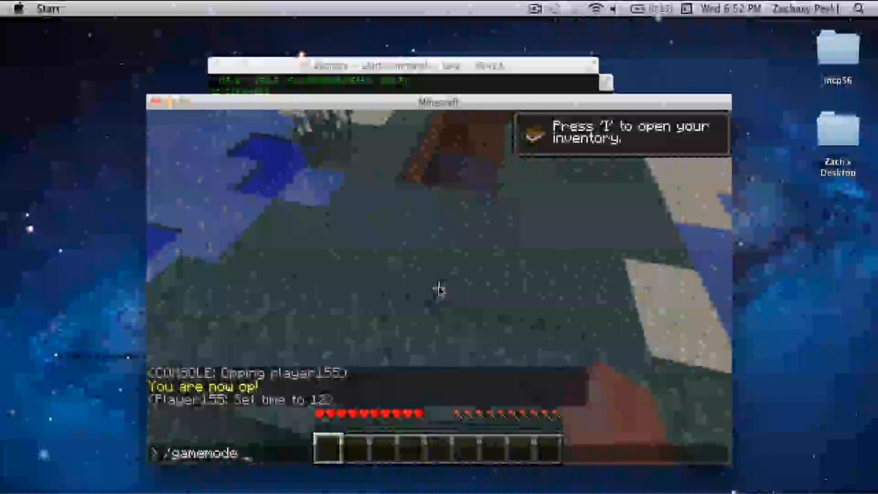
{"action": "type", "text": " pla"}
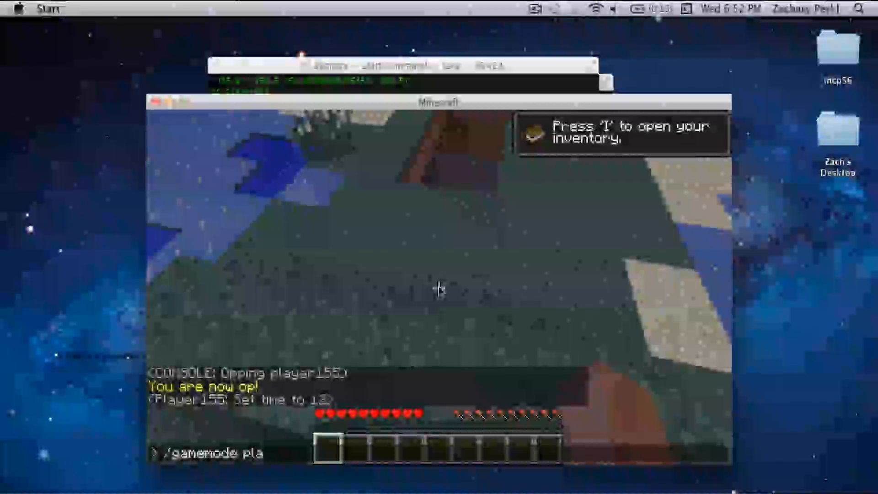
{"action": "type", "text": "yer155"}
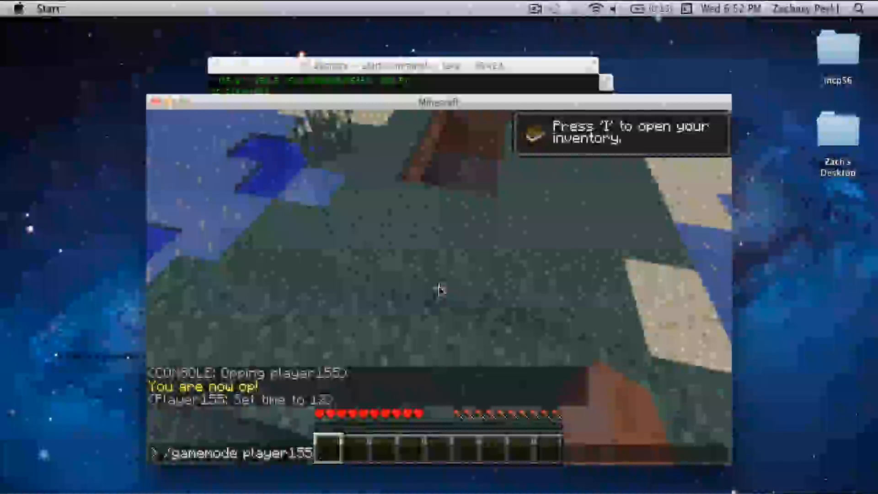
{"action": "type", "text": "1"}
{"action": "key", "text": "Return"}
Step: Close the empty chat line, play in the daylit world, then pause to the game menu
{"action": "key", "text": "t"}
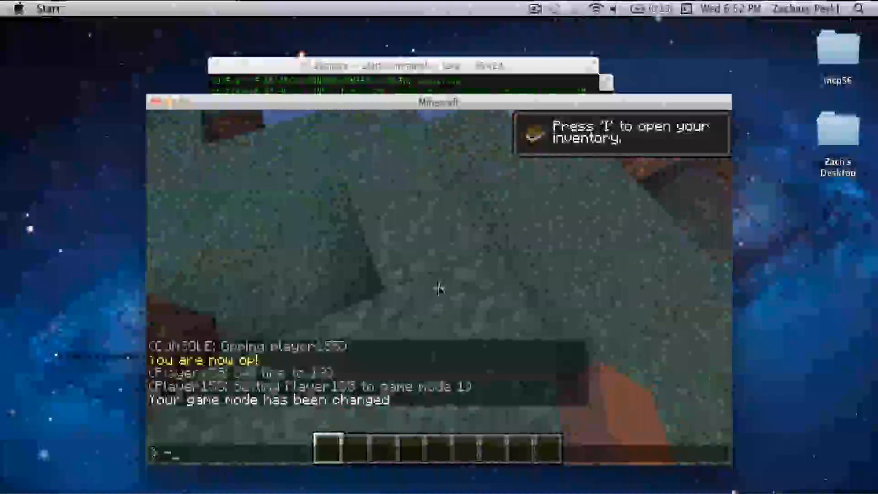
{"action": "key", "text": "Escape"}
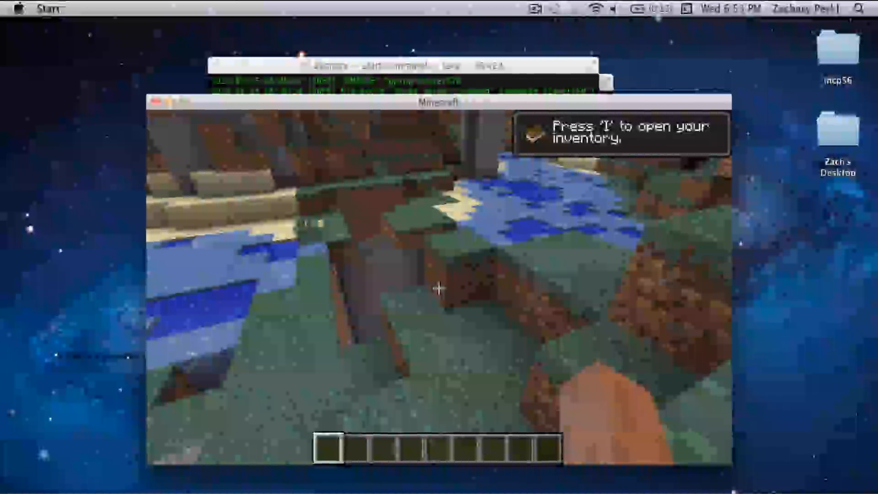
{"action": "key", "text": "Escape"}
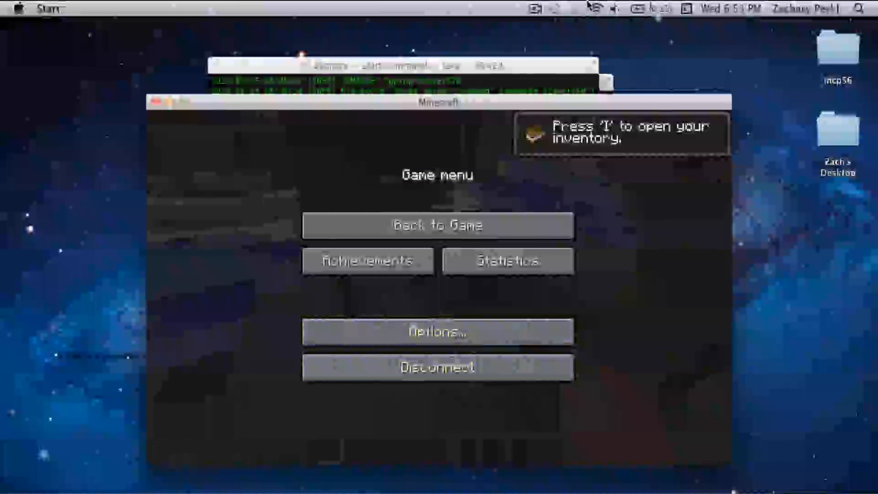